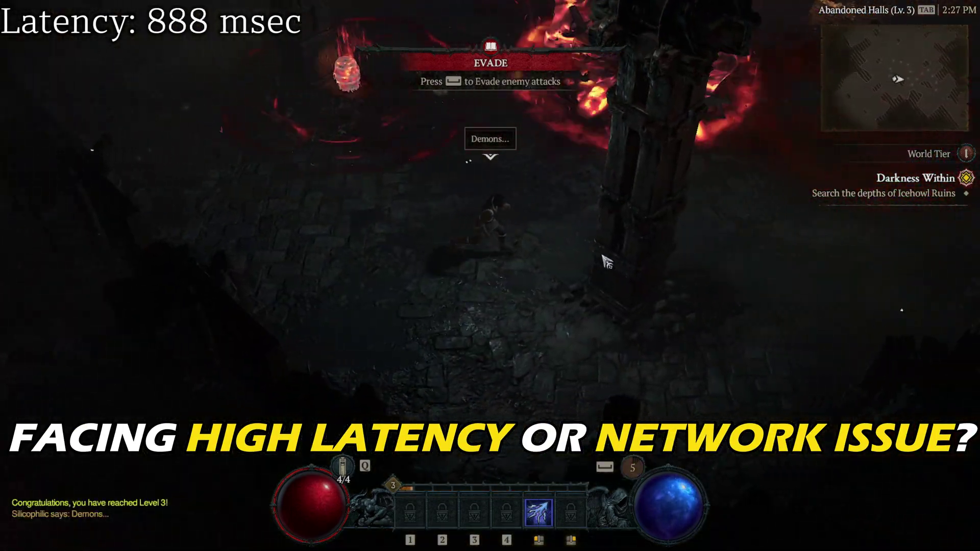
click(603, 259)
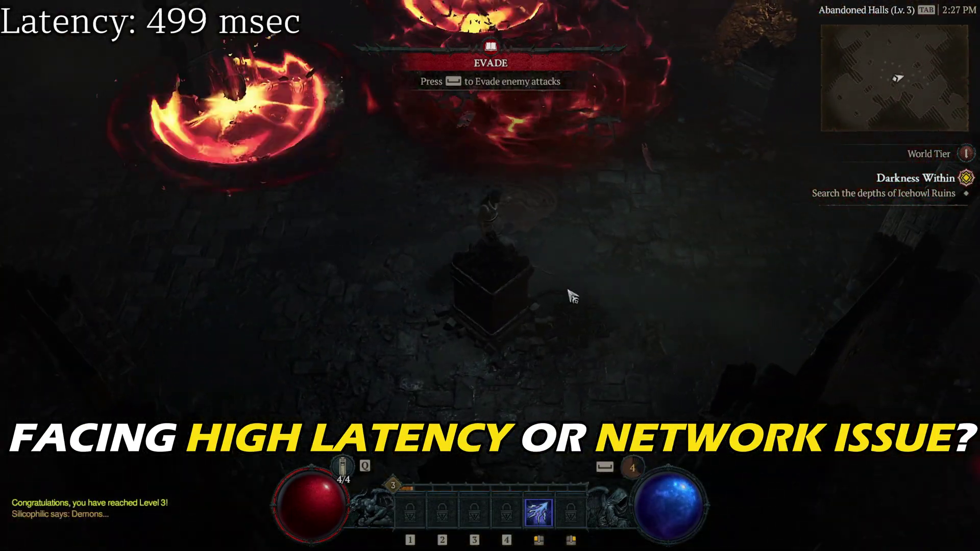
click(579, 301)
click(355, 295)
click(356, 297)
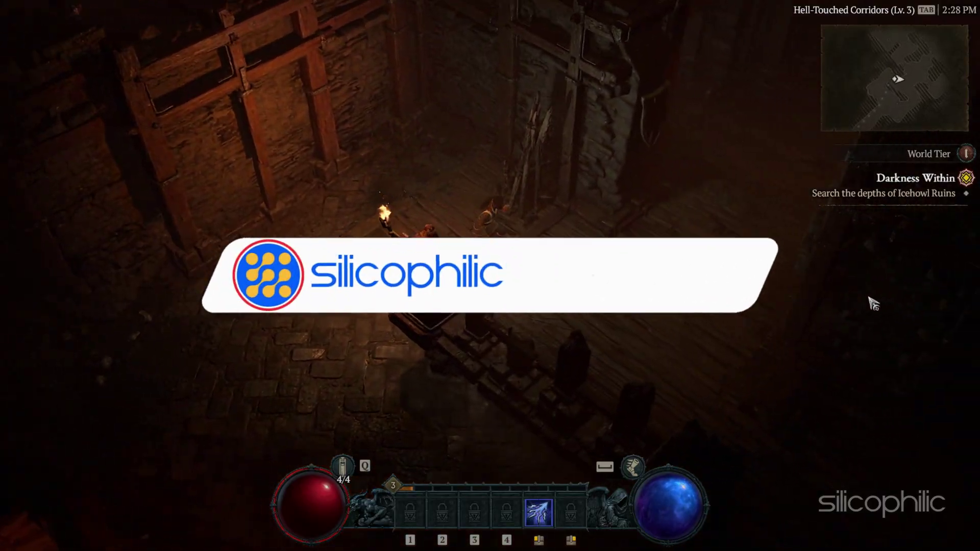
mouse_move(869, 299)
mouse_down()
mouse_move(837, 131)
mouse_move(808, 108)
mouse_move(416, 21)
mouse_move(508, 46)
mouse_move(490, 211)
mouse_up()
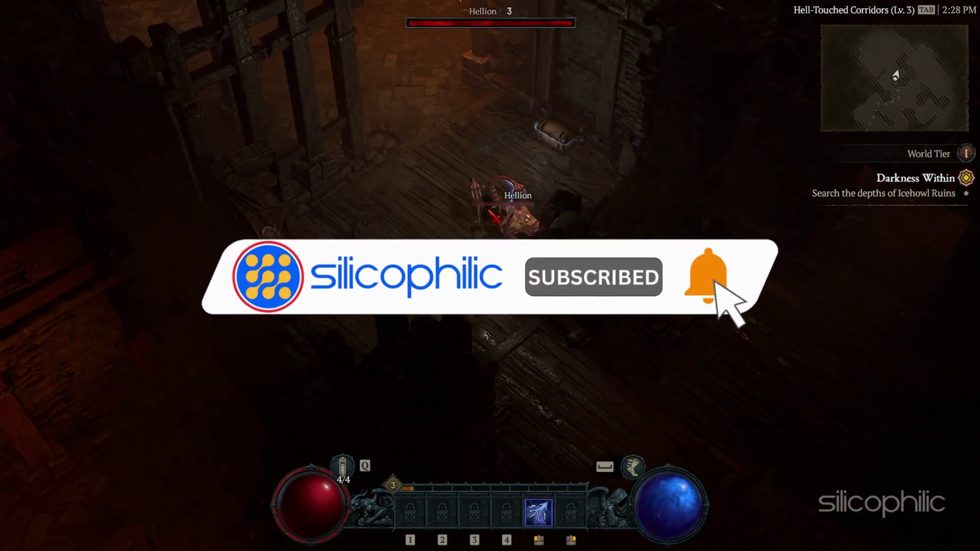
click(488, 210)
click(486, 220)
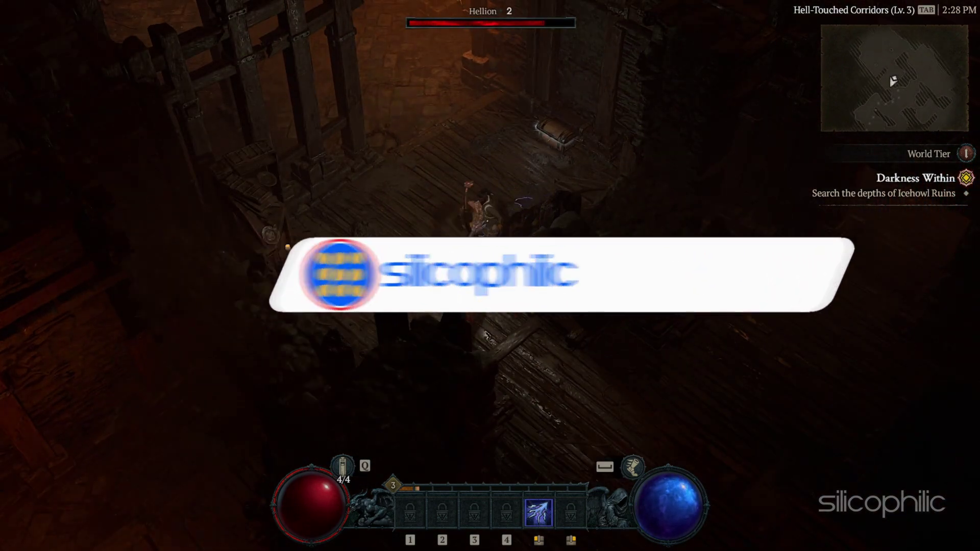
click(486, 254)
mouse_move(463, 238)
mouse_down()
mouse_move(469, 274)
mouse_move(581, 414)
mouse_move(756, 286)
mouse_move(820, 115)
mouse_move(348, 40)
mouse_move(130, 22)
mouse_move(119, 337)
mouse_up()
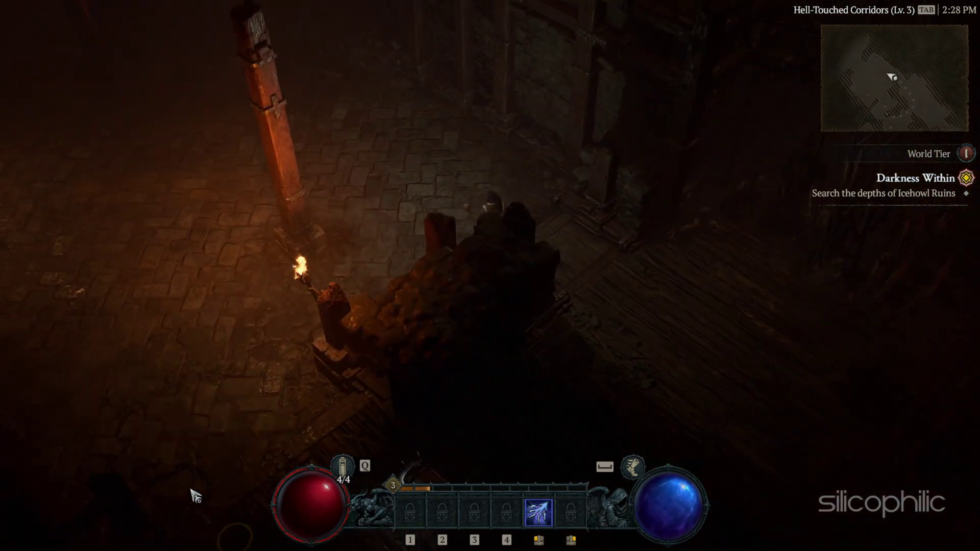
click(198, 424)
click(630, 366)
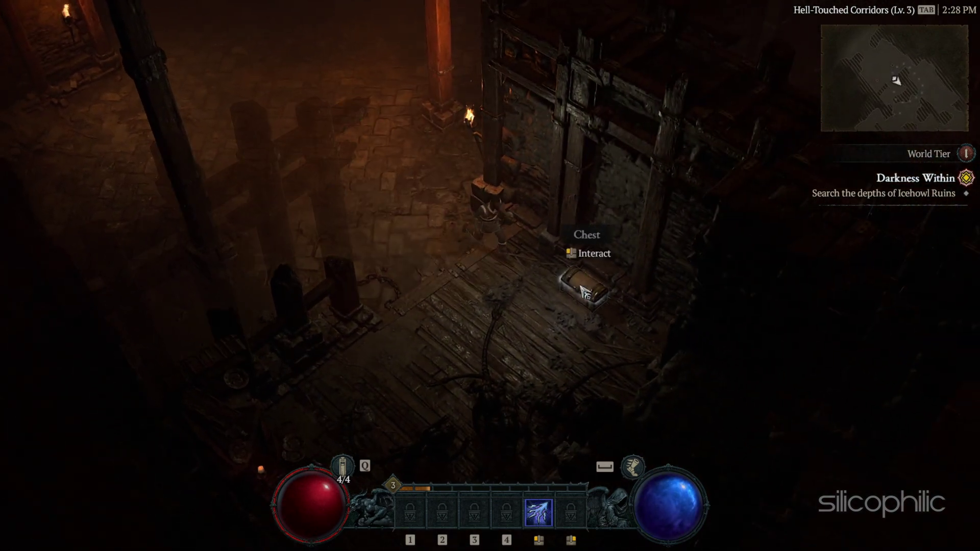
click(582, 291)
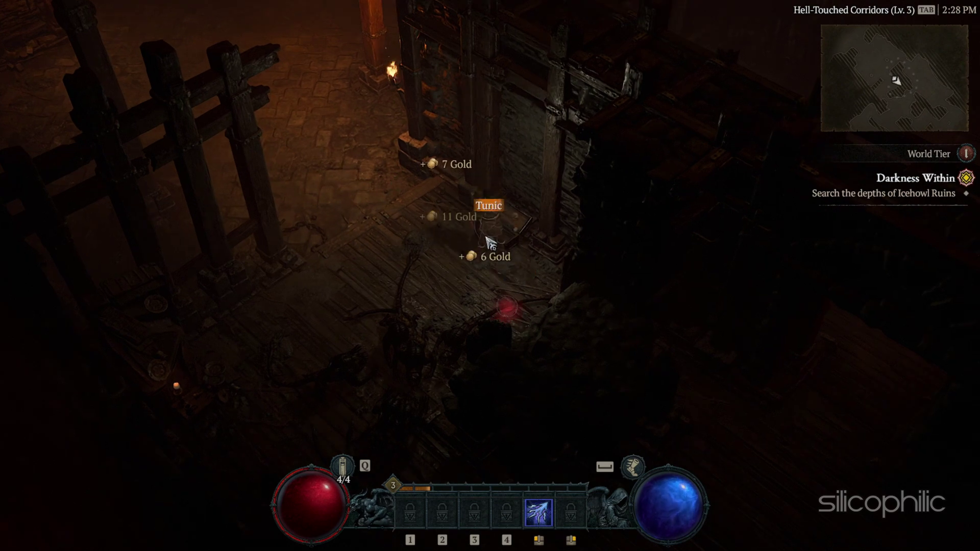
click(506, 288)
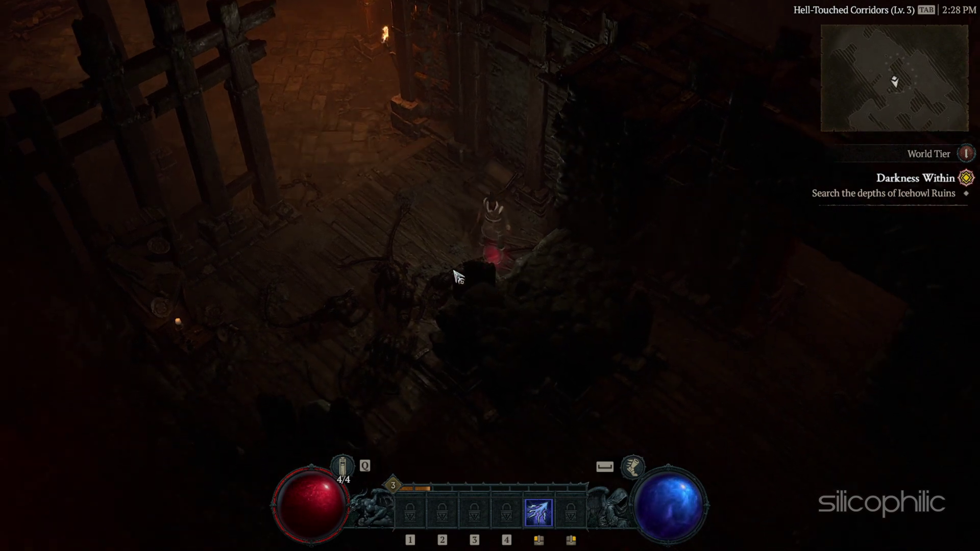
key(c)
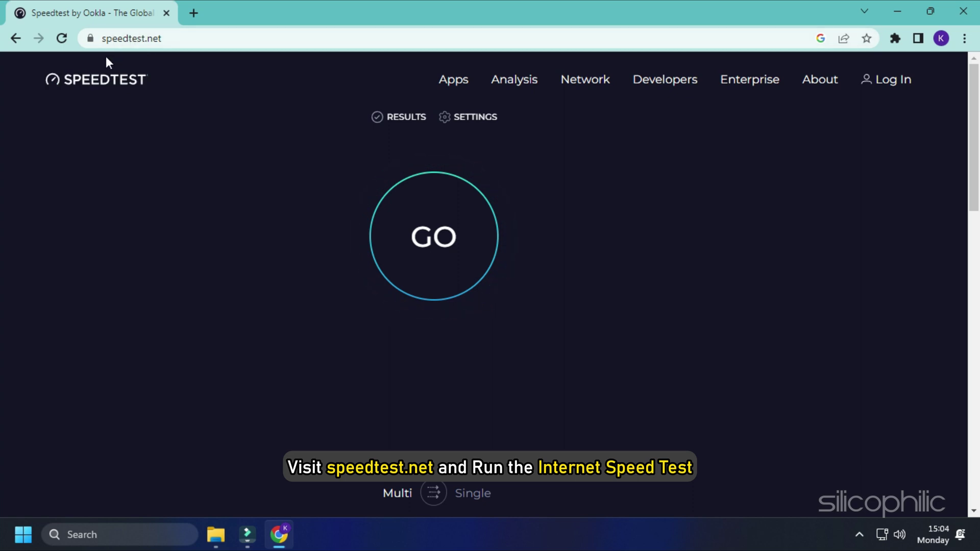
Run the internet speed test on speedtest.net.
click(438, 237)
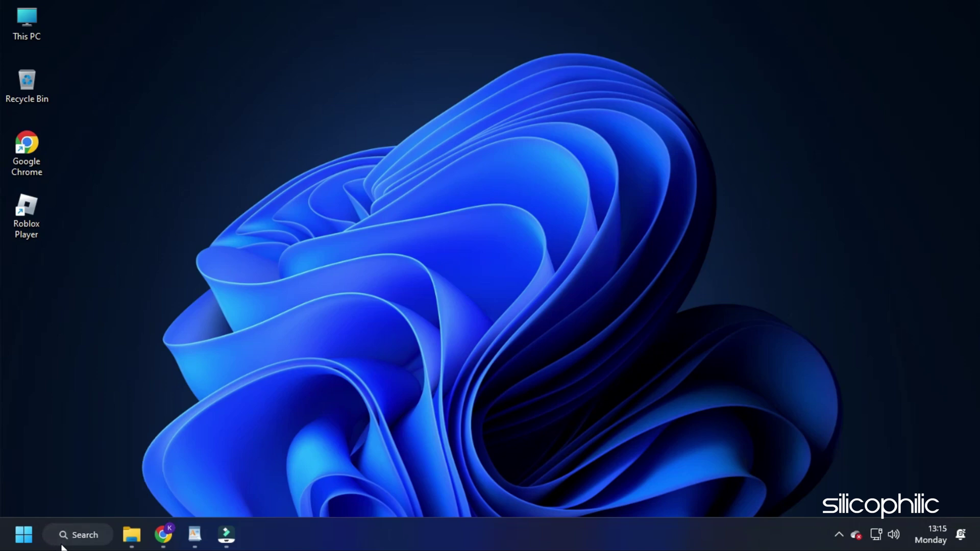
Search Windows for CMD and run Command Prompt as administrator.
click(62, 544)
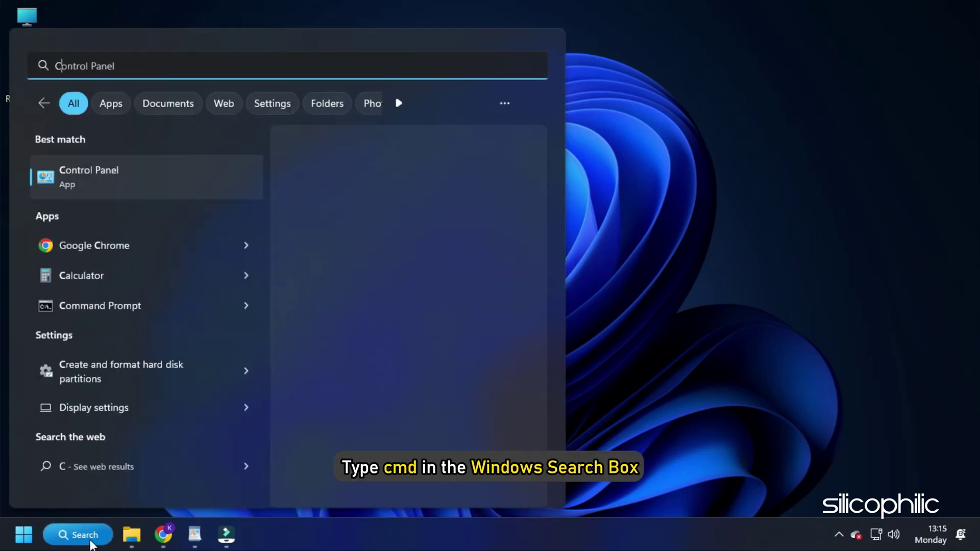
text(CMD)
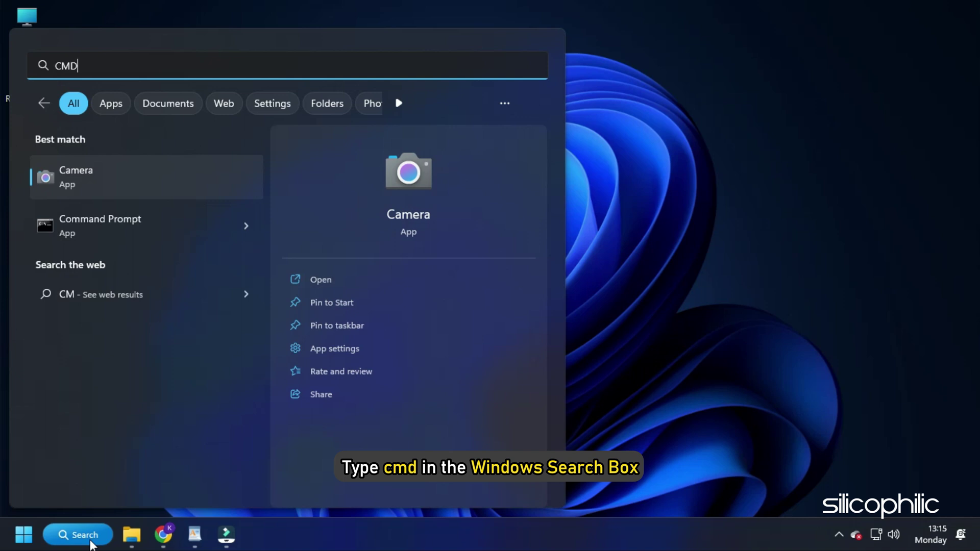
right_click(170, 189)
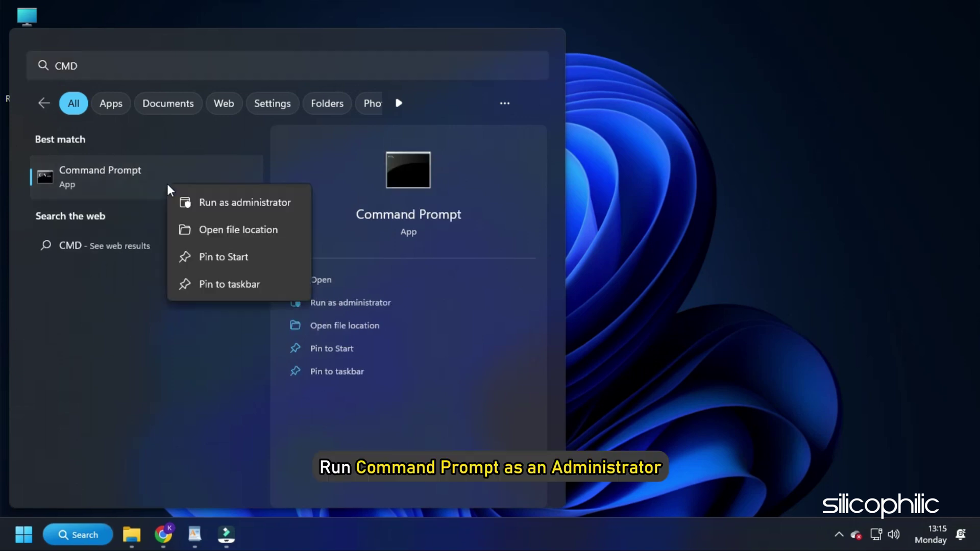
click(207, 211)
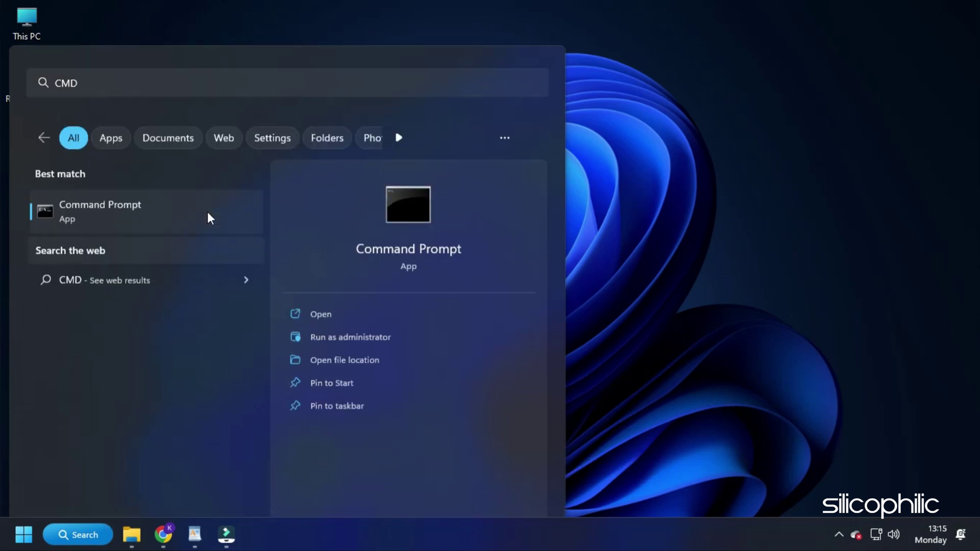
click(454, 384)
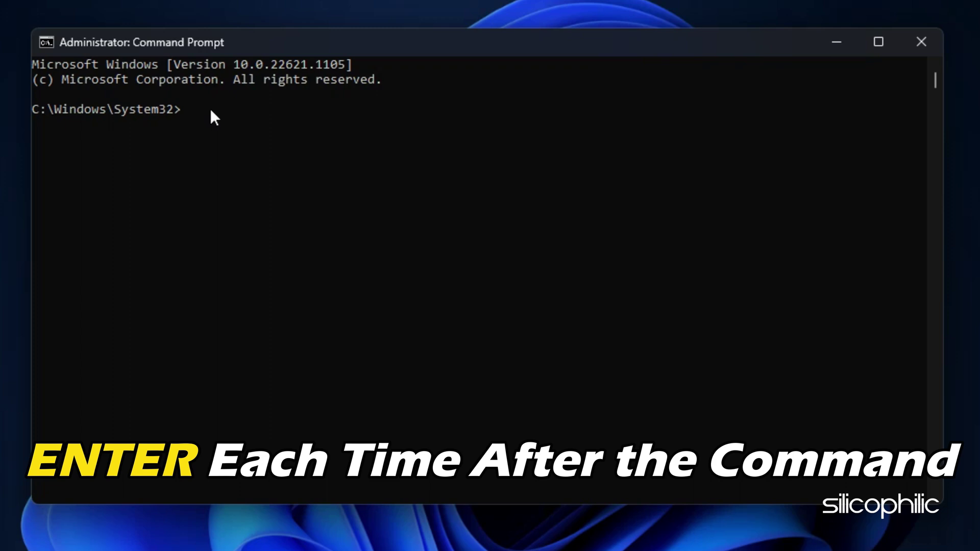
Flush the DNS resolver cache with the command ipconfig /flushdns.
click(208, 109)
text(ipconfig /flushdns)
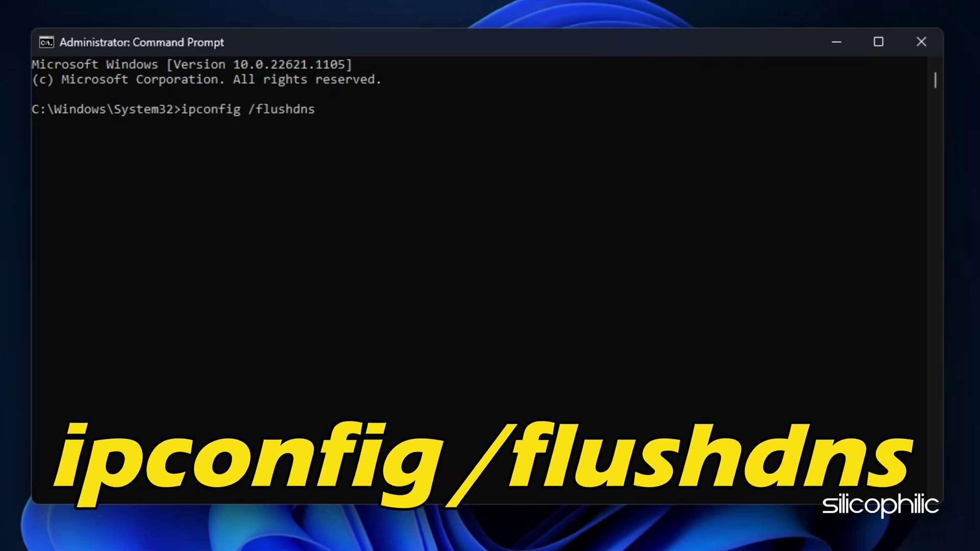
key(Return)
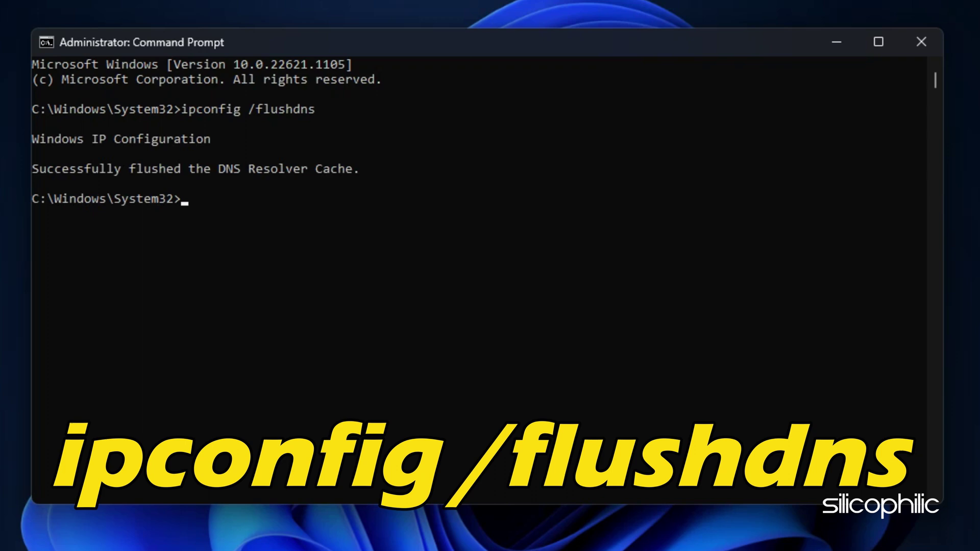
Release and renew the IP configuration with ipconfig /release and ipconfig /renew.
text(ipconfig /release)
key(Return)
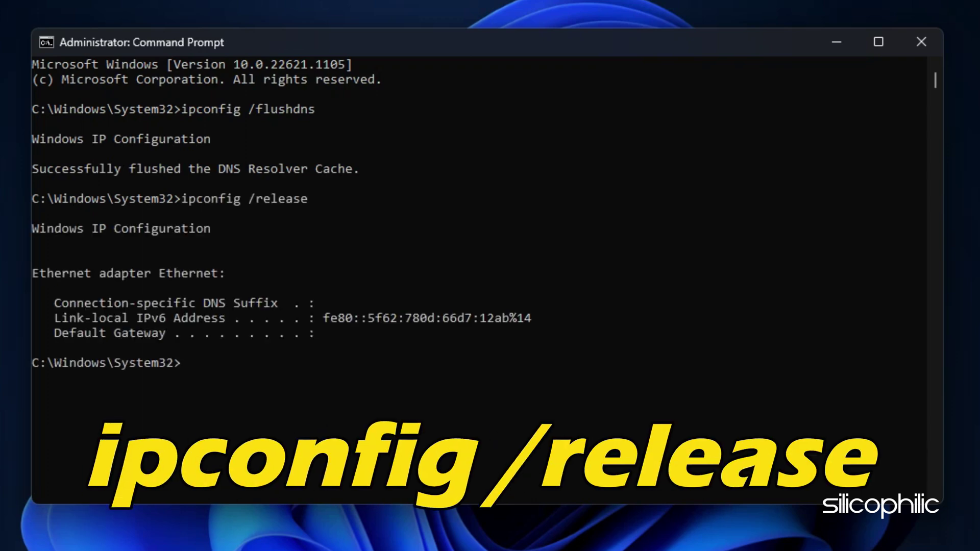
text(ipconfig /renew)
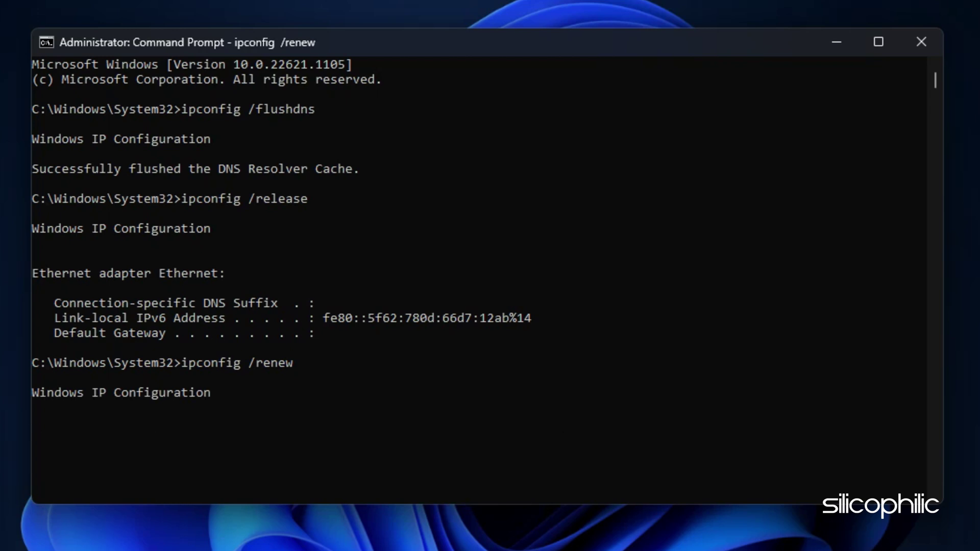
Reset the IP stack with netsh int ip reset and the Winsock catalog with netsh winsock reset.
text(netsh int ip reset)
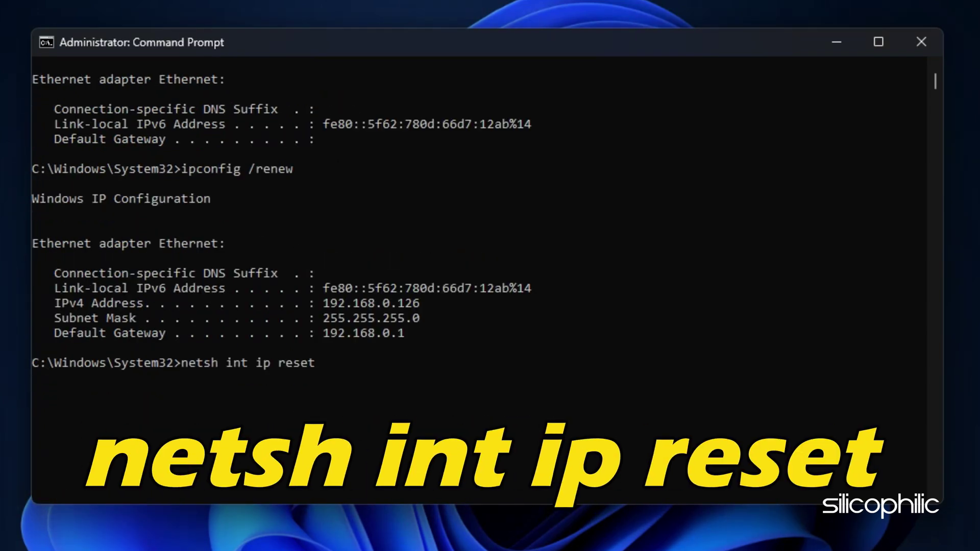
key(Return)
text(netsh winsock reset)
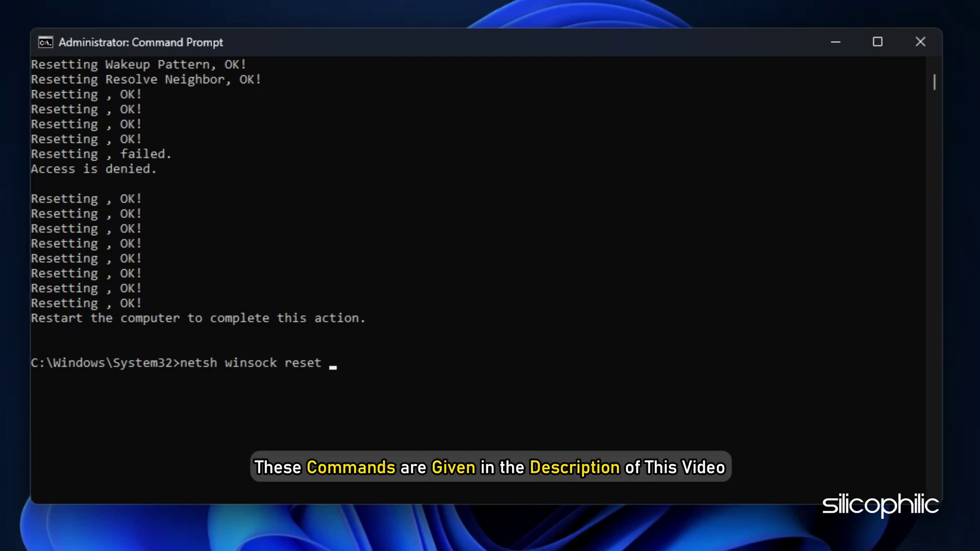
key(Return)
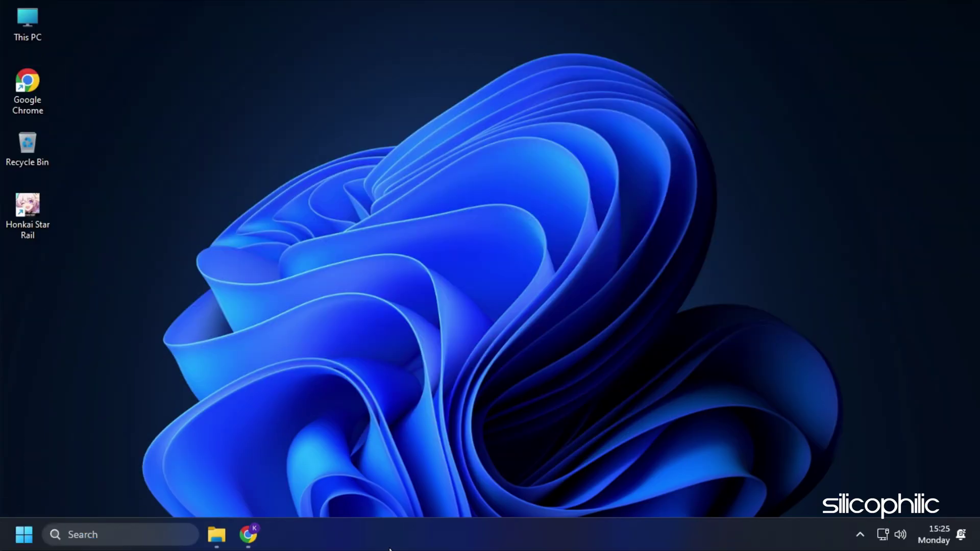
Open the Network Connections window by running ncpa.cpl.
key(super+r)
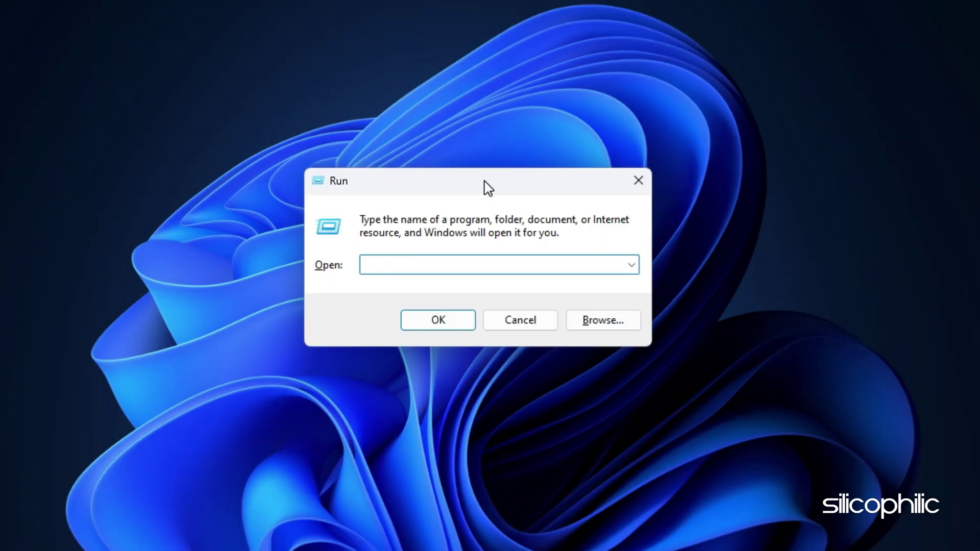
text(ncpa.cpl)
key(ctrl+a)
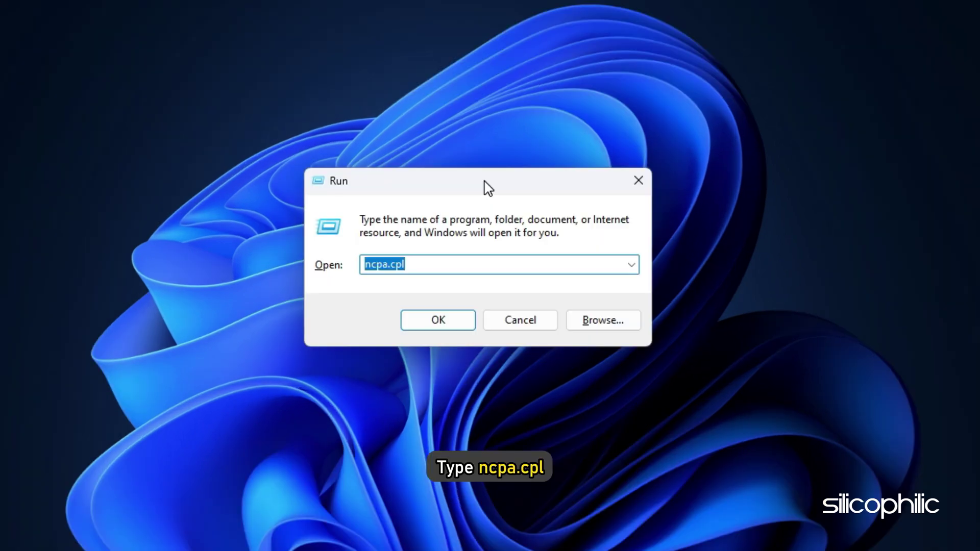
click(442, 322)
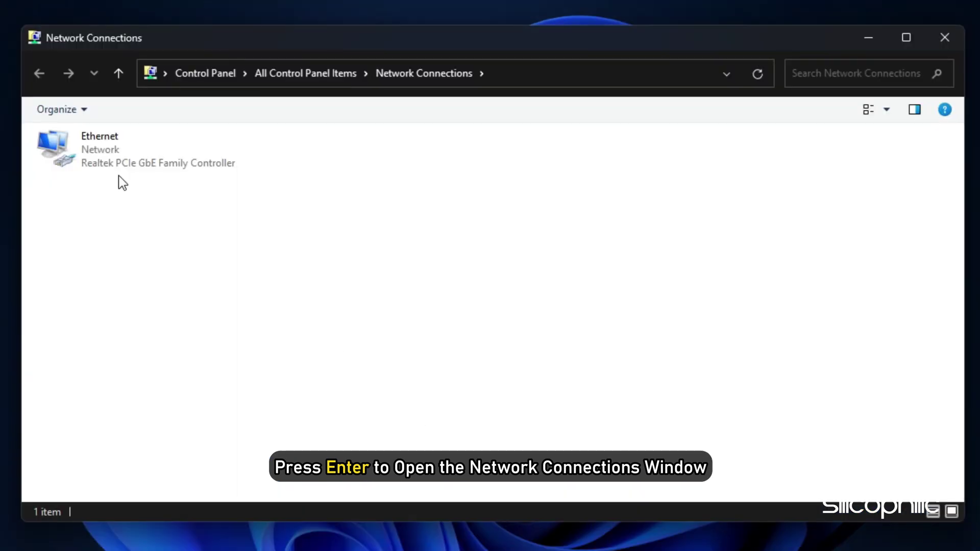
Open the Internet Protocol Version 4 (TCP/IPv4) properties of the Ethernet adapter.
right_click(133, 155)
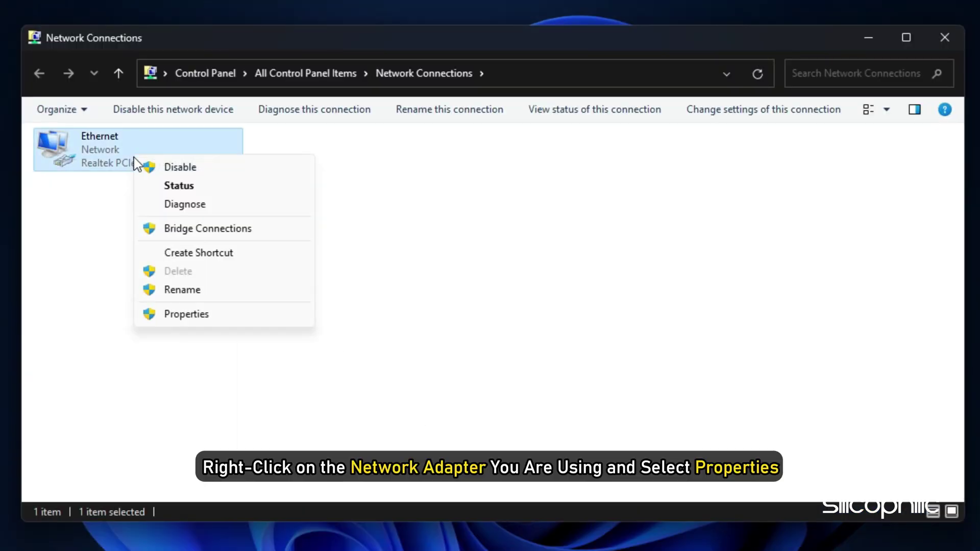
click(213, 316)
click(375, 232)
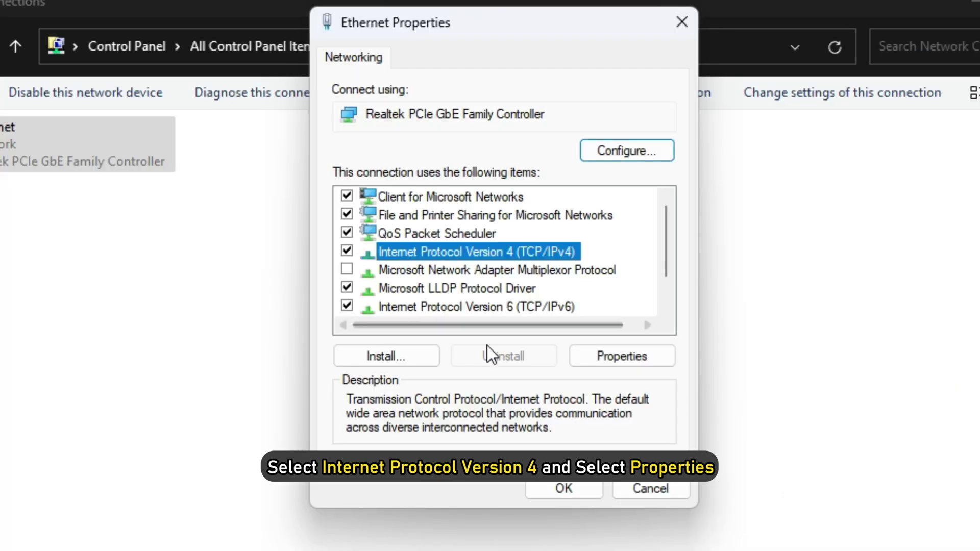
click(652, 362)
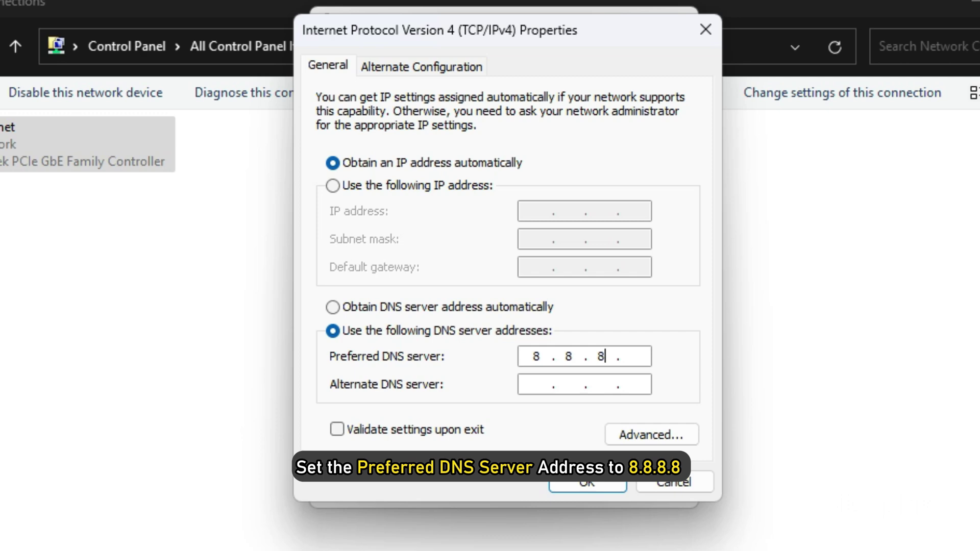
Set the preferred DNS server to 8.8.8.8 and the alternate to 8.8.4.4, and accept the IPv4 settings.
text(8)
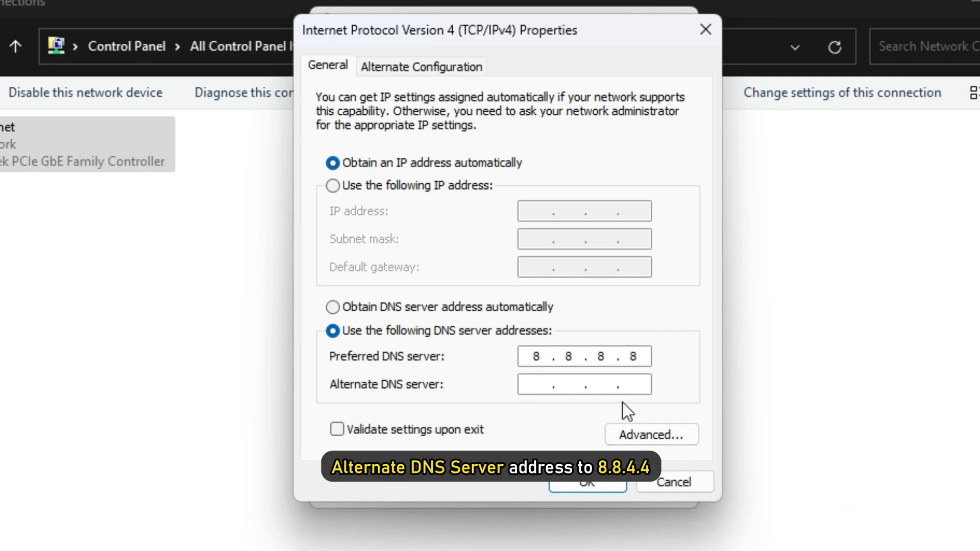
text(8.8.4.4)
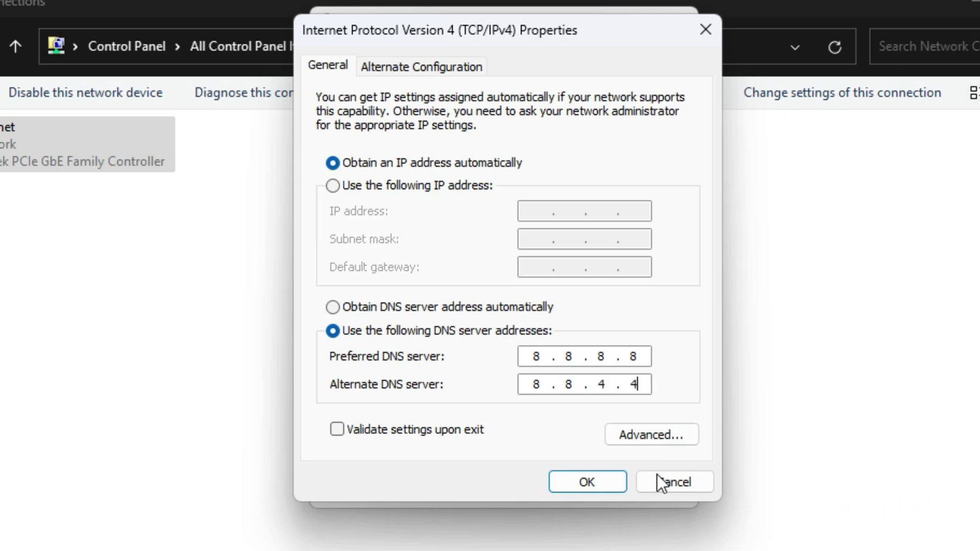
click(574, 489)
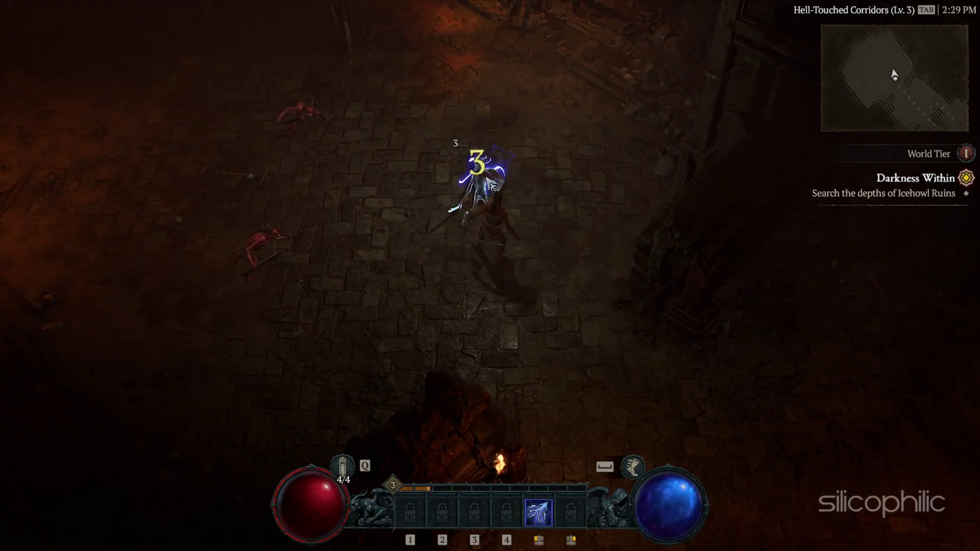
click(274, 116)
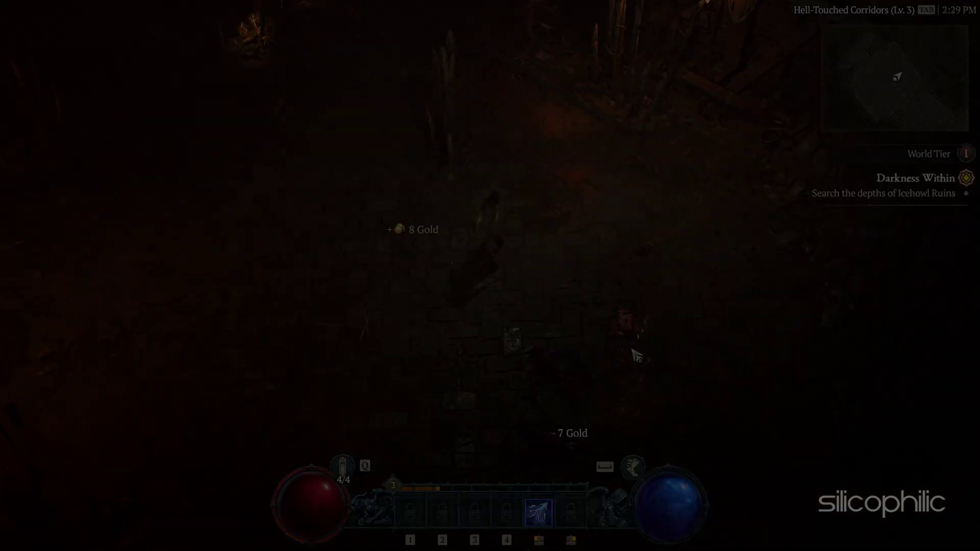
click(638, 356)
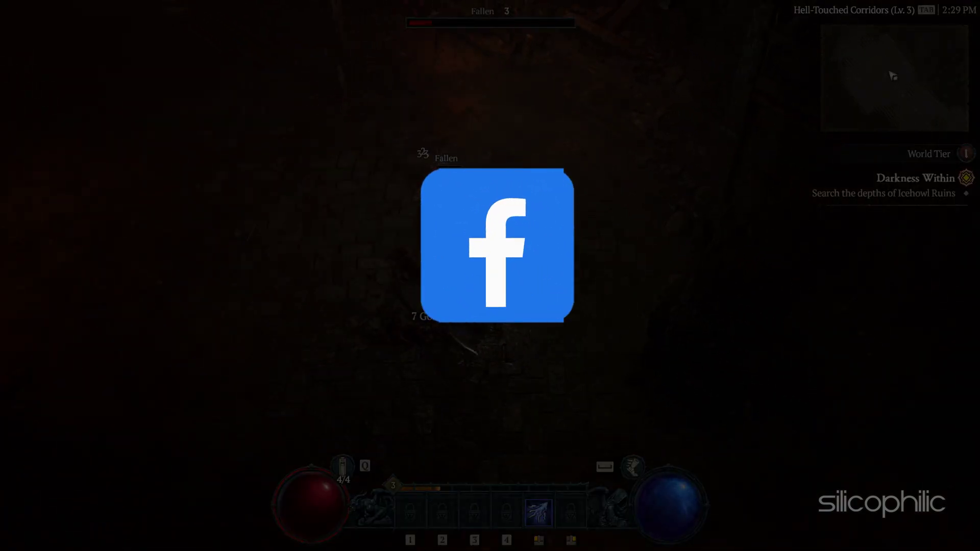
click(443, 99)
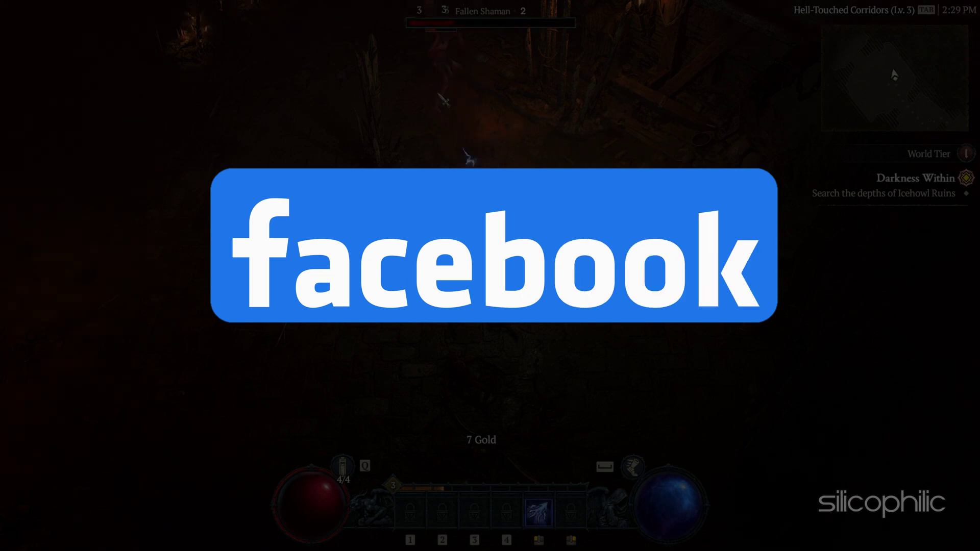
click(473, 333)
click(398, 83)
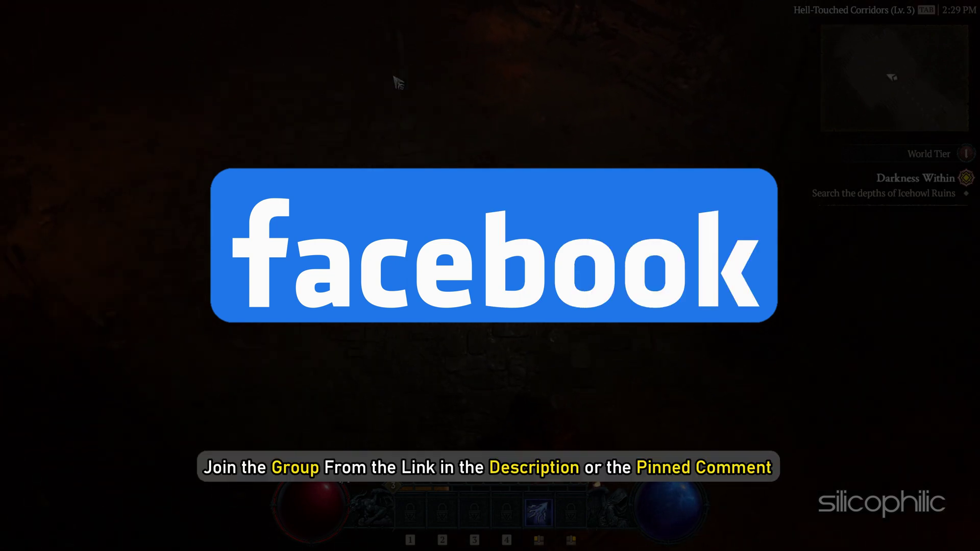
click(388, 158)
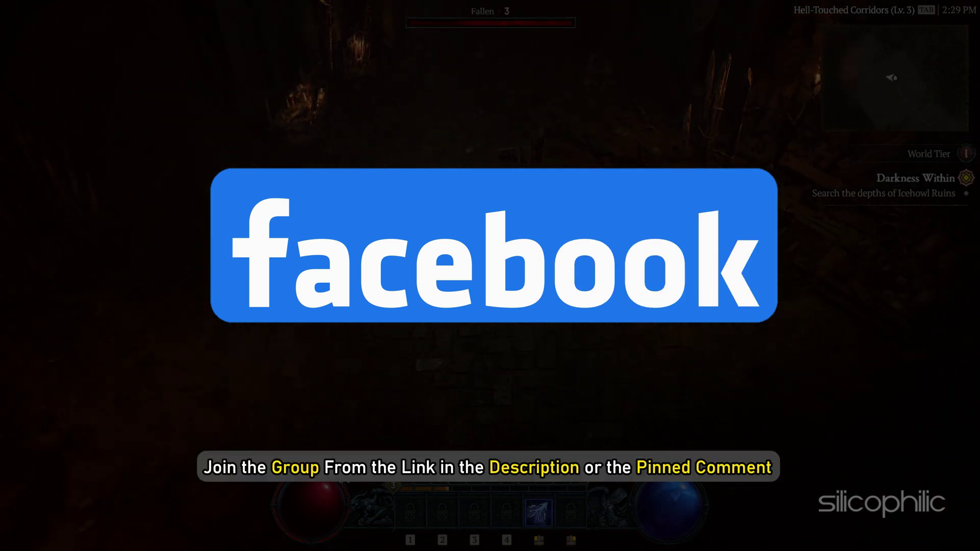
click(537, 105)
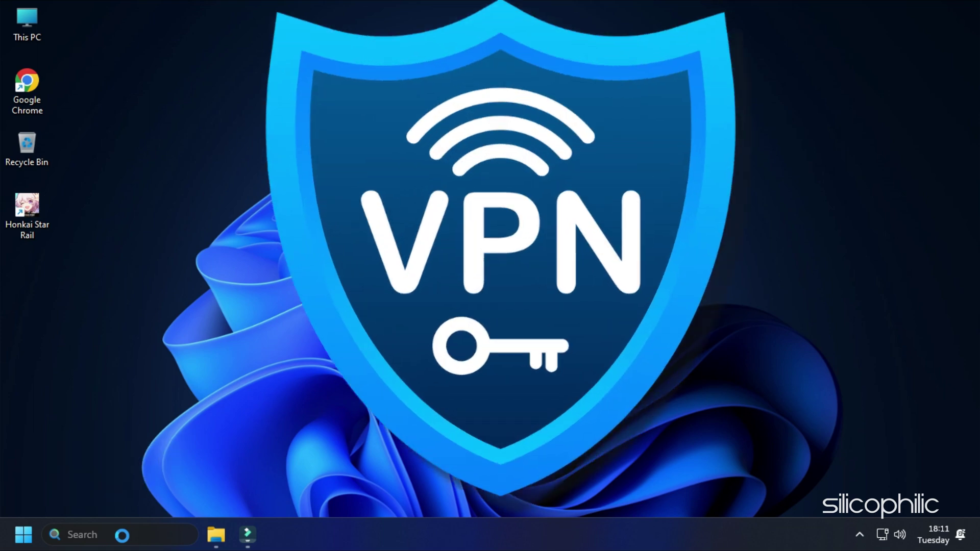
Open the Windows VPN settings and turn off Allow VPN over metered networks.
click(126, 544)
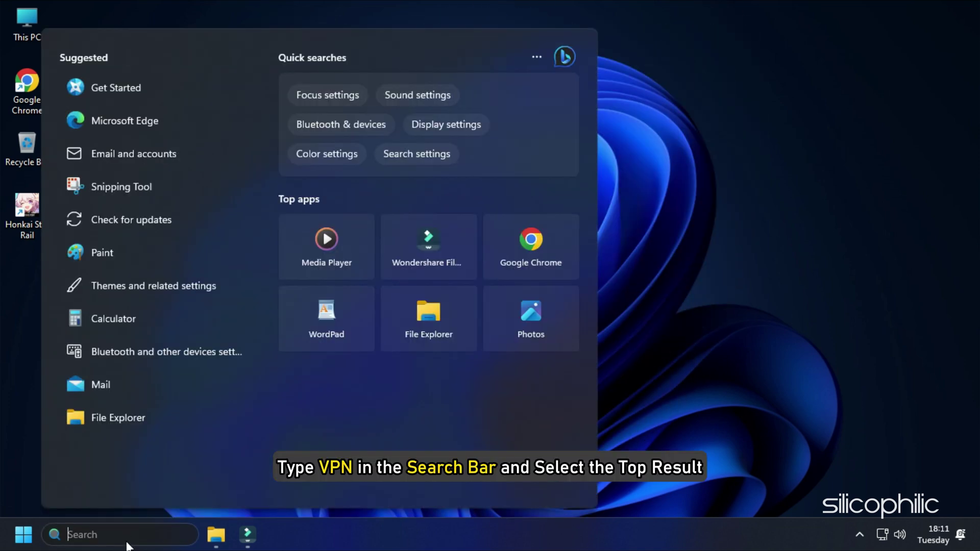
text(VPN)
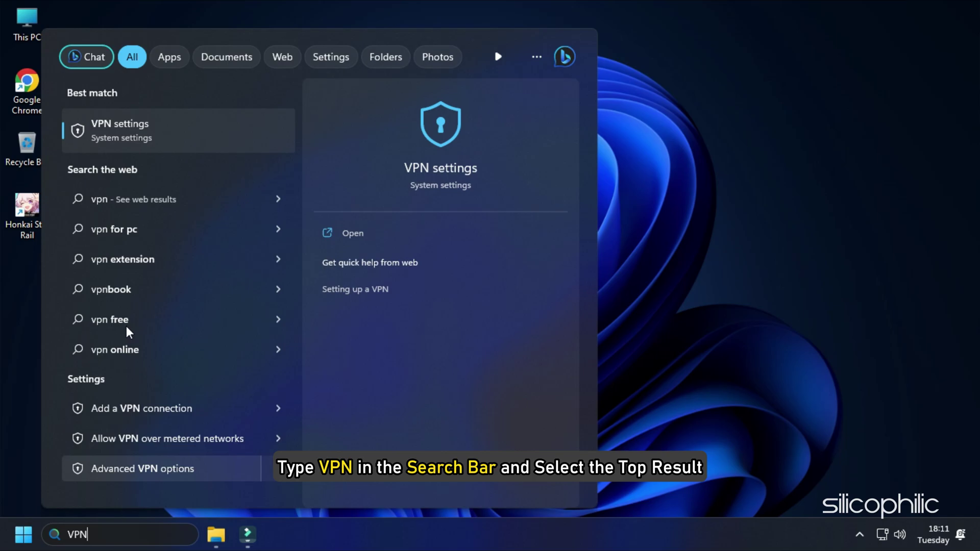
click(158, 127)
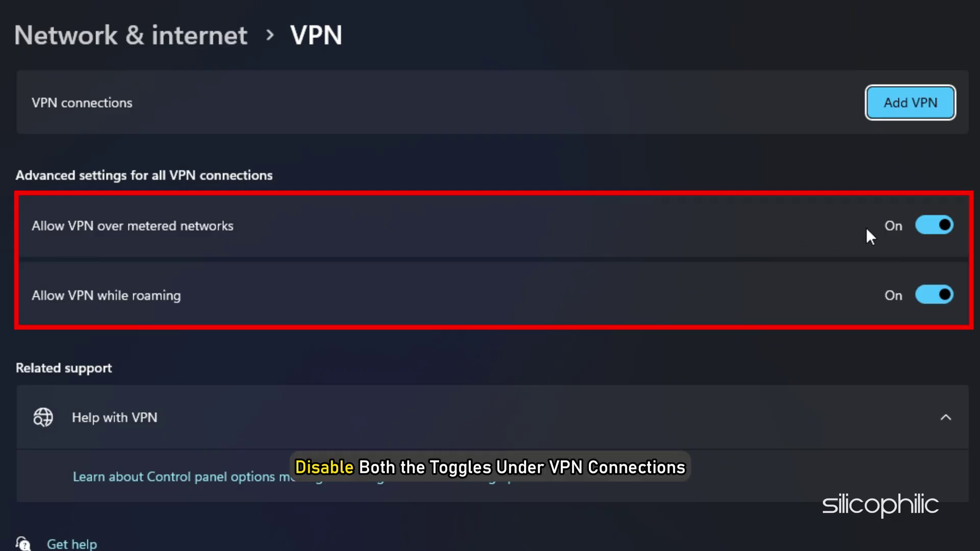
click(927, 227)
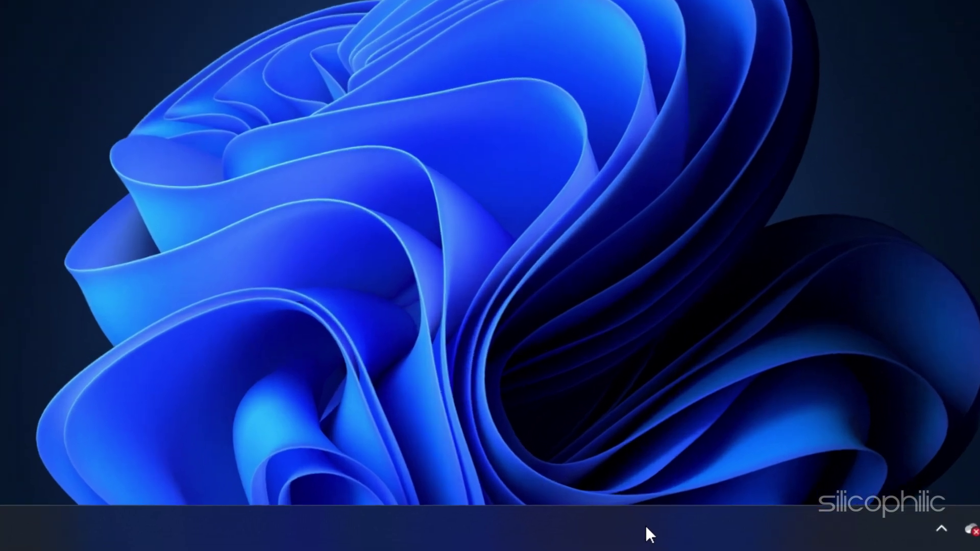
End the Google Chrome task in Task Manager and close Task Manager.
right_click(589, 533)
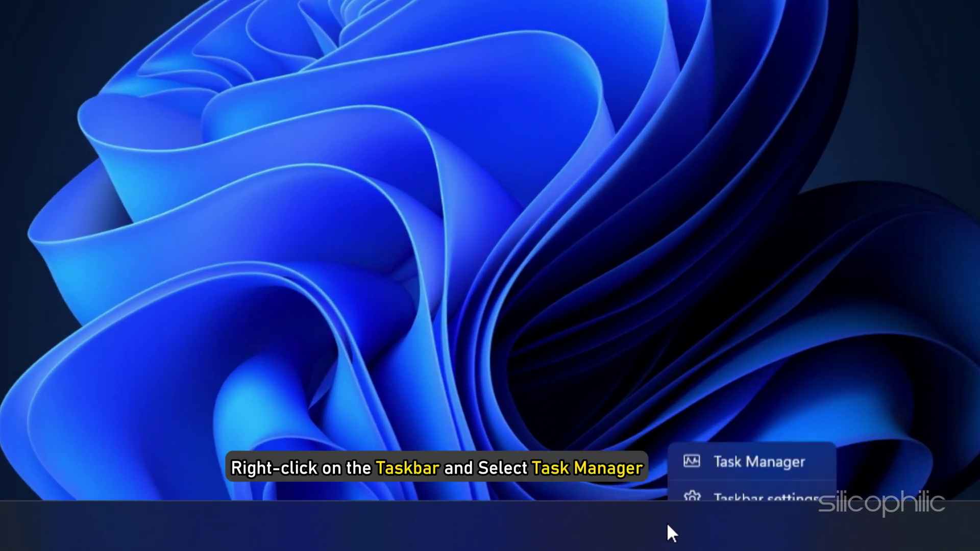
click(823, 449)
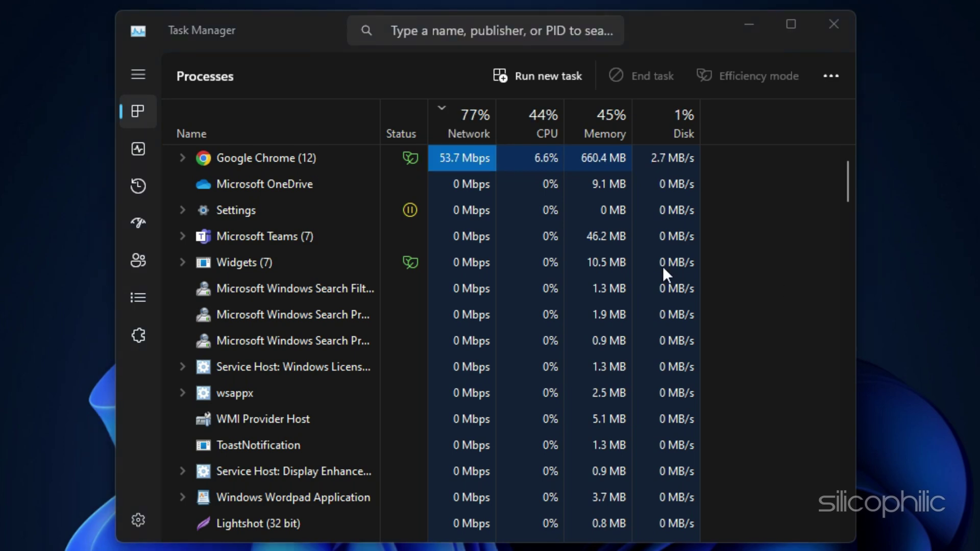
right_click(354, 155)
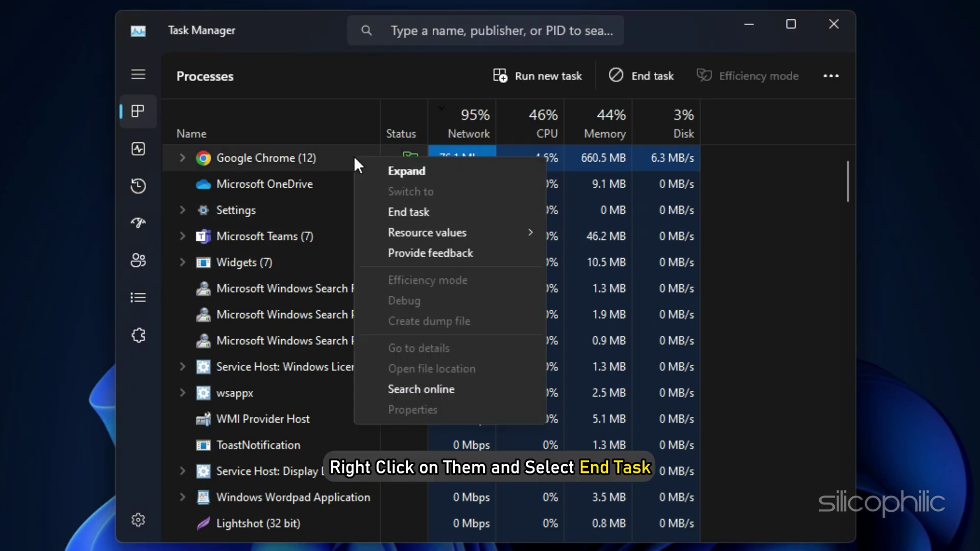
click(456, 213)
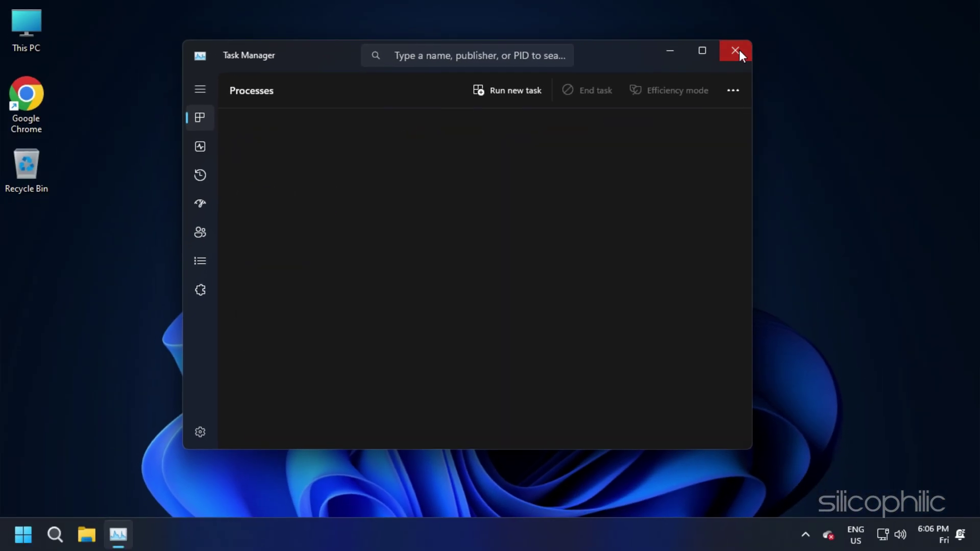
click(736, 51)
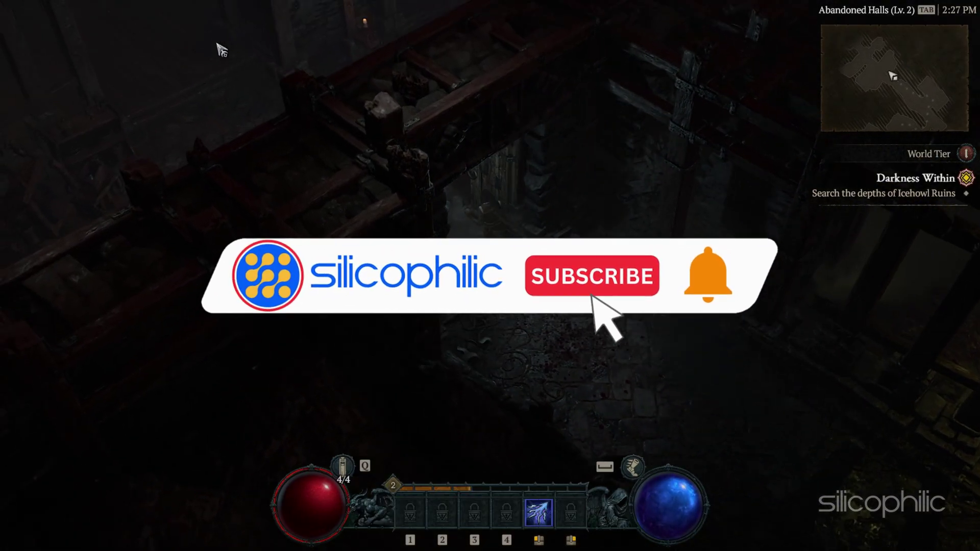
mouse_move(217, 44)
mouse_down()
mouse_move(348, 72)
mouse_move(7, 20)
mouse_move(357, 204)
mouse_move(498, 295)
mouse_move(472, 275)
mouse_move(404, 291)
mouse_up()
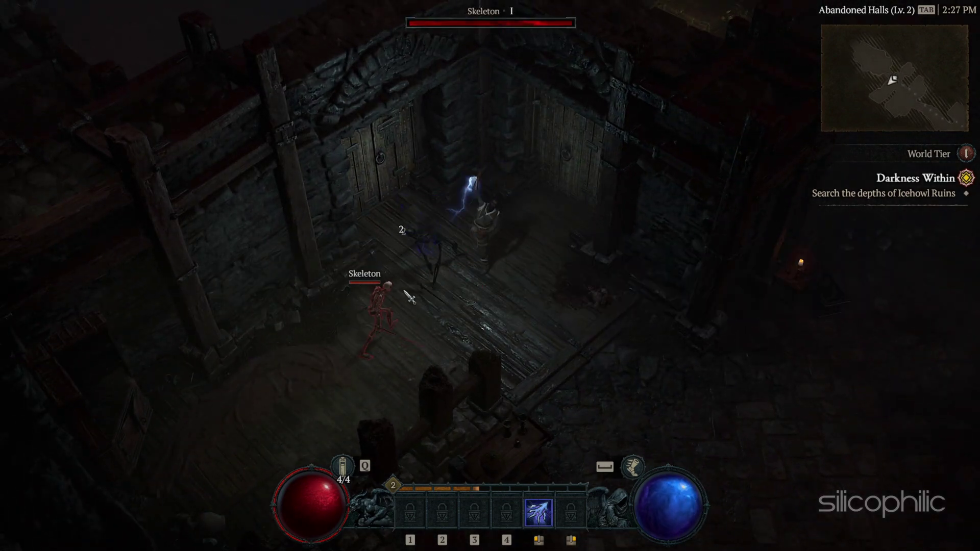
click(406, 322)
click(405, 327)
click(459, 153)
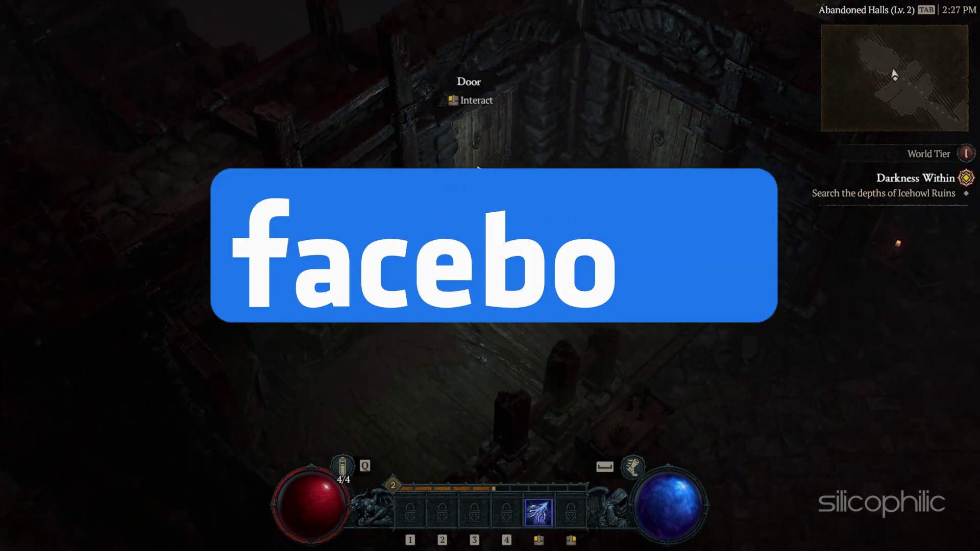
click(479, 167)
click(413, 146)
click(451, 197)
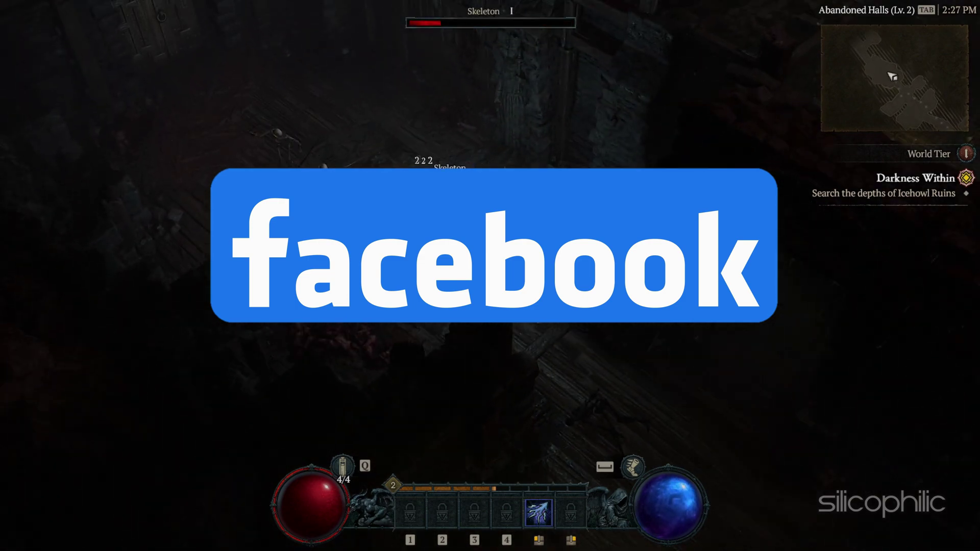
click(409, 197)
click(424, 226)
click(554, 214)
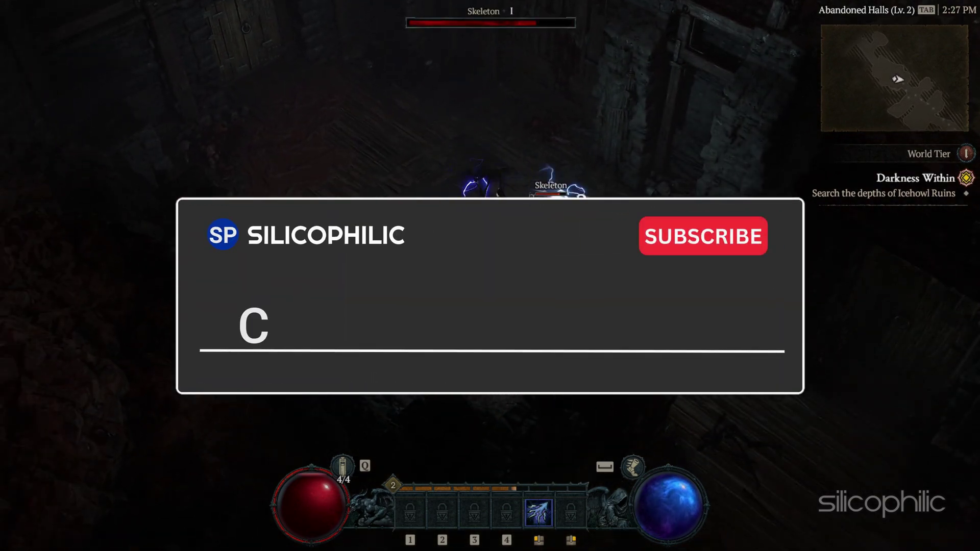
click(557, 199)
click(343, 170)
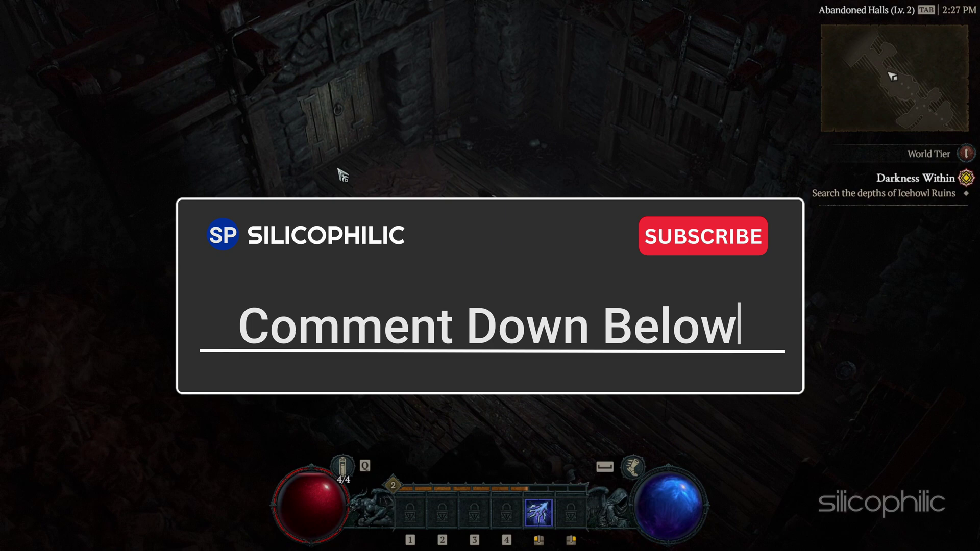
click(445, 159)
click(365, 96)
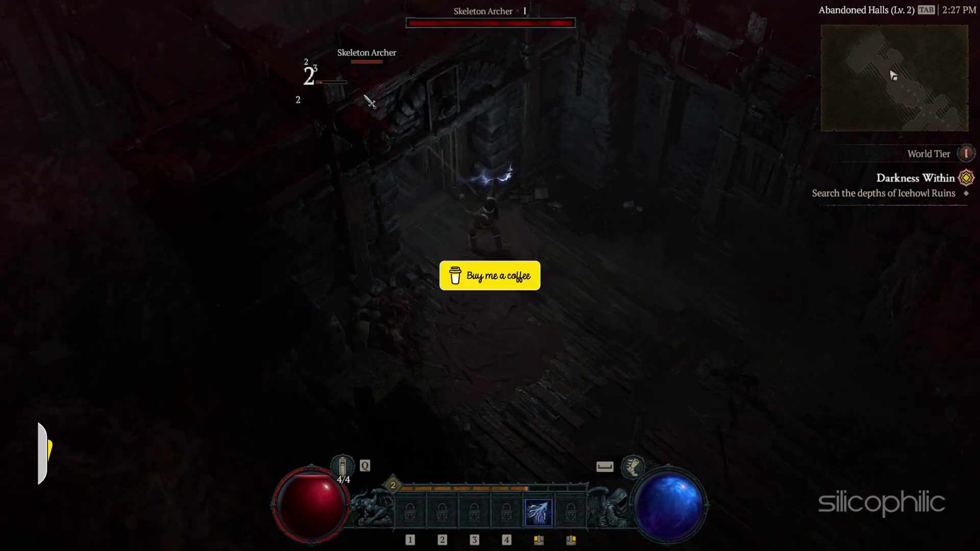
click(369, 99)
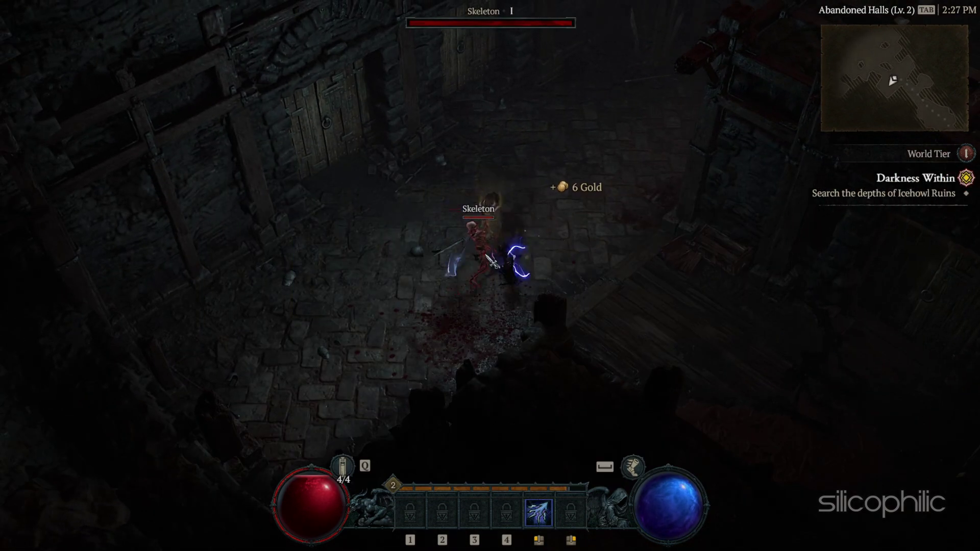
click(487, 258)
click(548, 260)
click(476, 197)
click(605, 202)
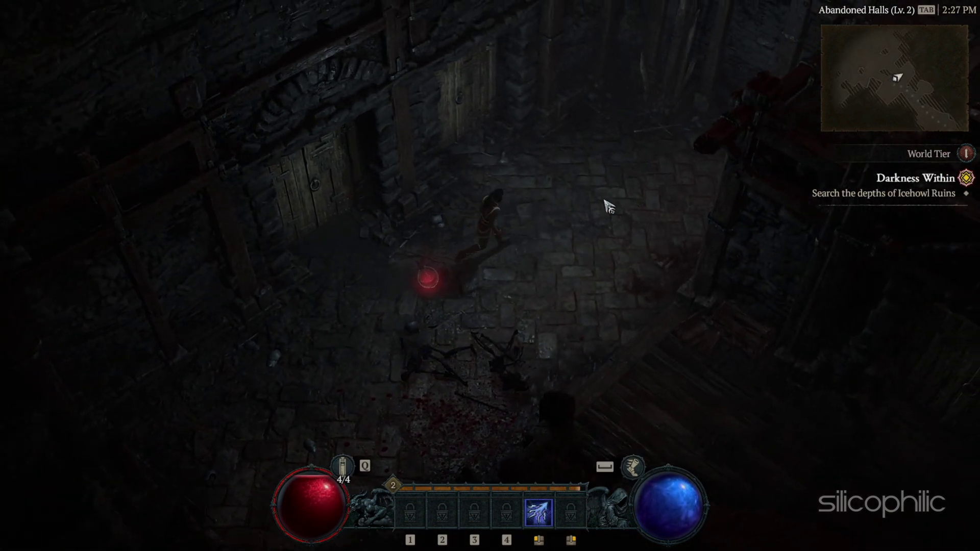
click(391, 213)
click(449, 170)
click(416, 154)
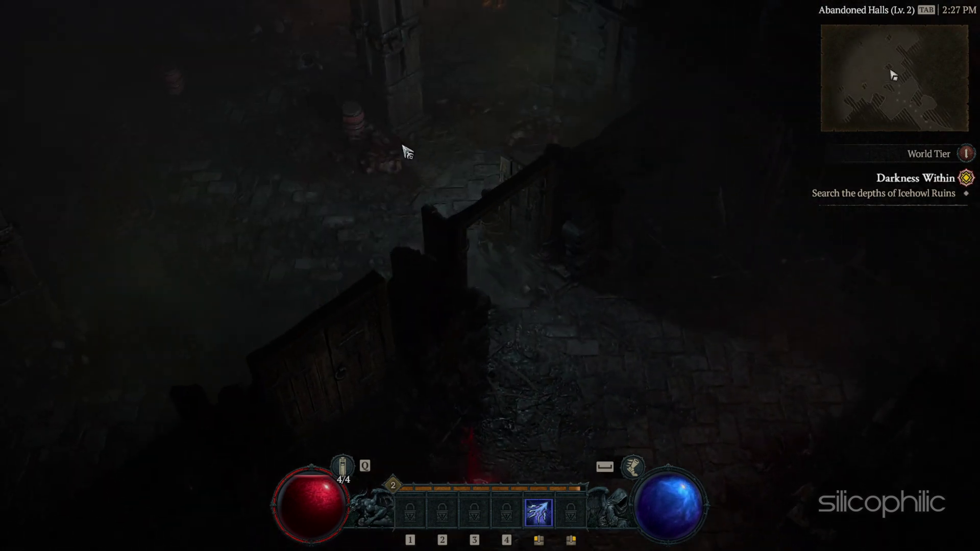